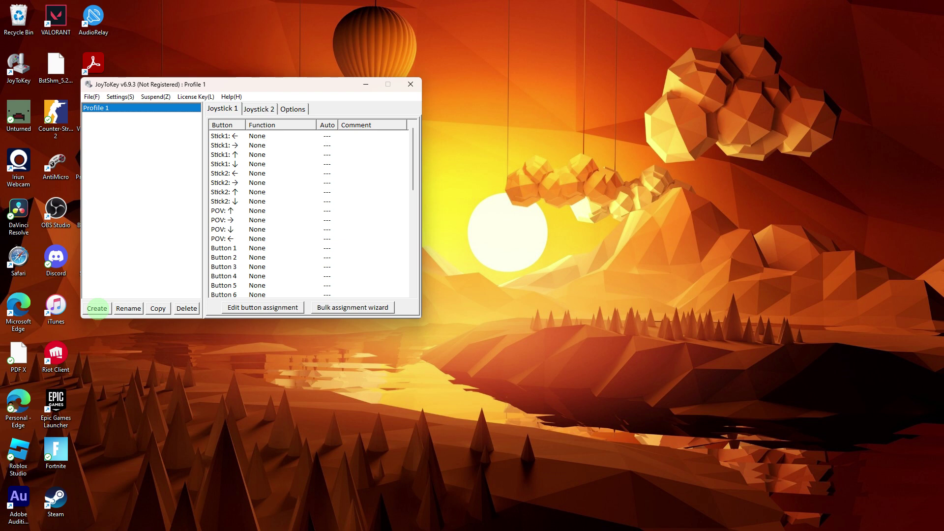
Step: Create a new profile named 'FOR GAMES' next to Profile 1
left_click(97, 308)
type("FOR GAMES")
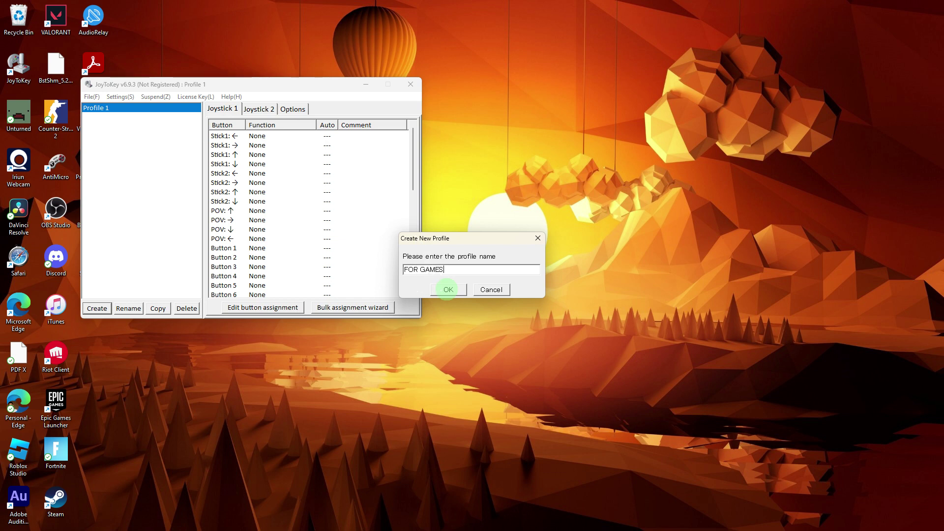
left_click(448, 289)
left_click(120, 97)
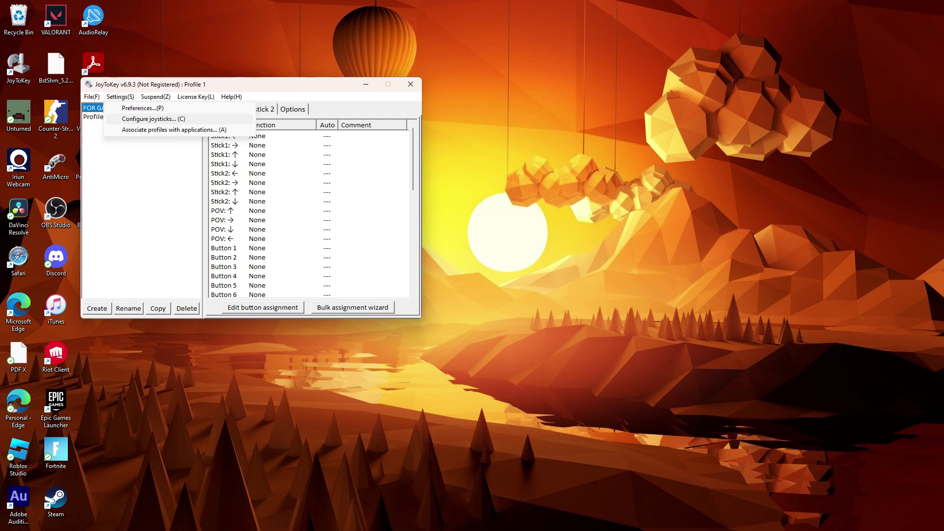
Step: Verify the Xbox 360 controller works and open the Stick1 ← key assignment
left_click(147, 119)
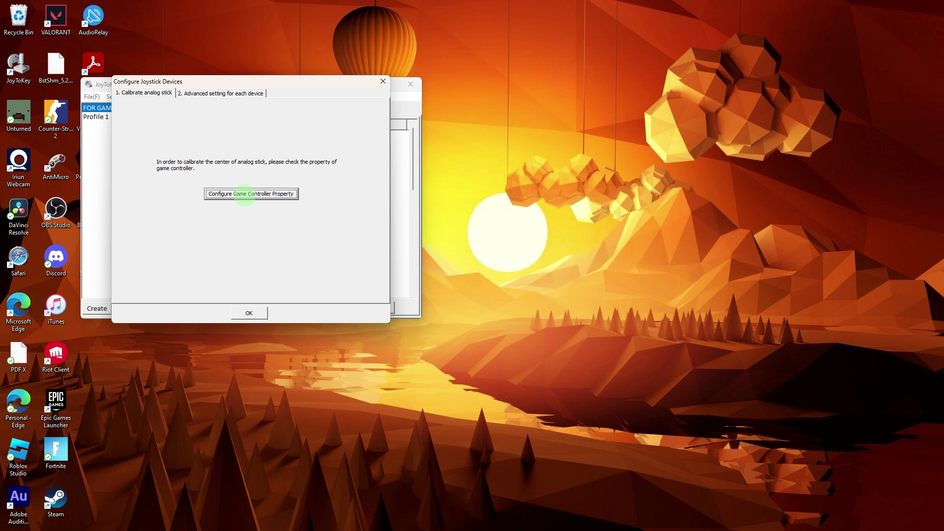
left_click(244, 194)
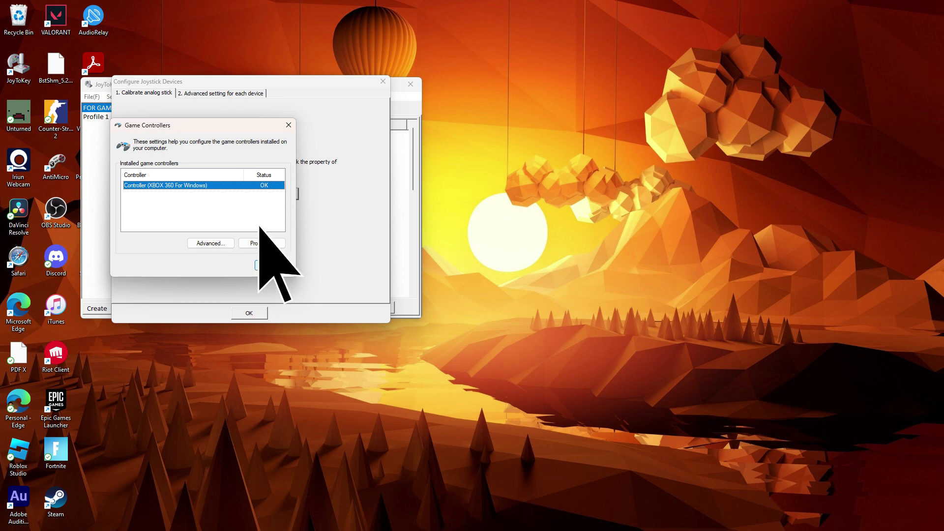
double_click(256, 136)
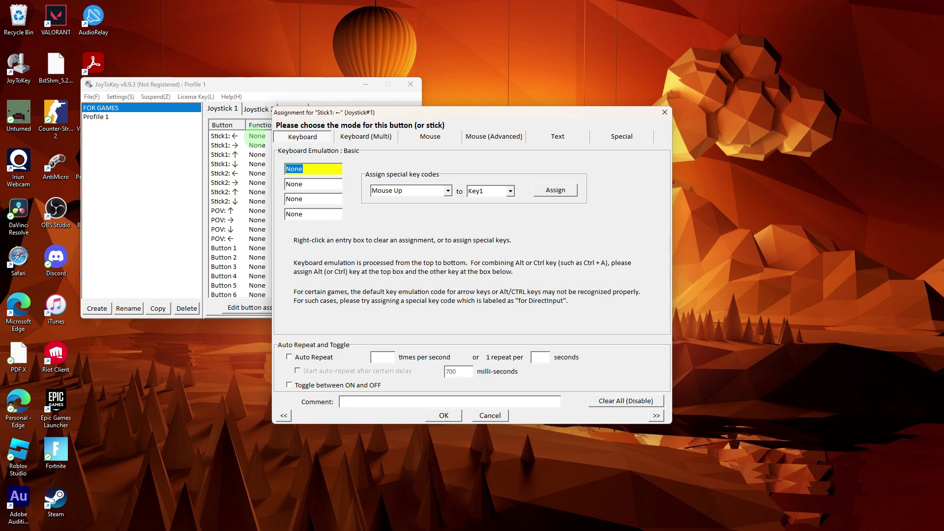
Step: Assign the Left arrow key to Stick1-left in the FOR GAMES profile
left_click(289, 168)
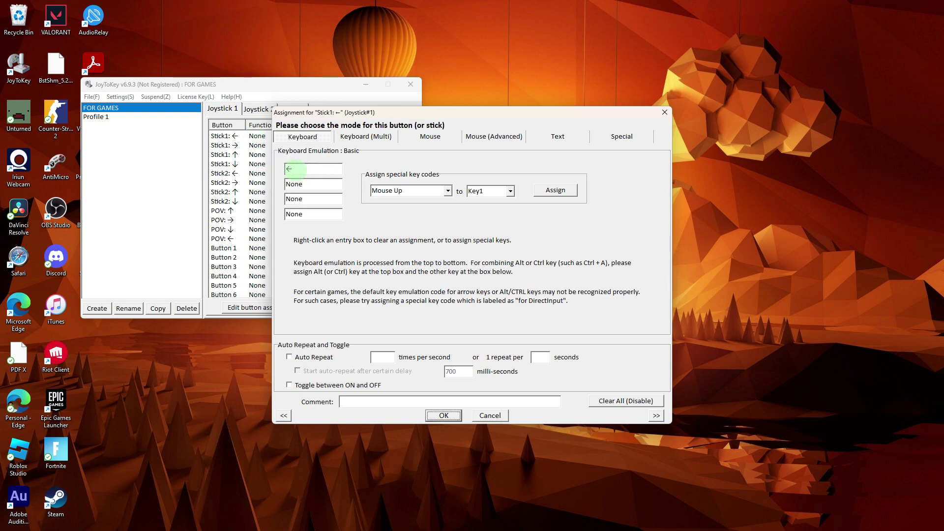
left_click(443, 416)
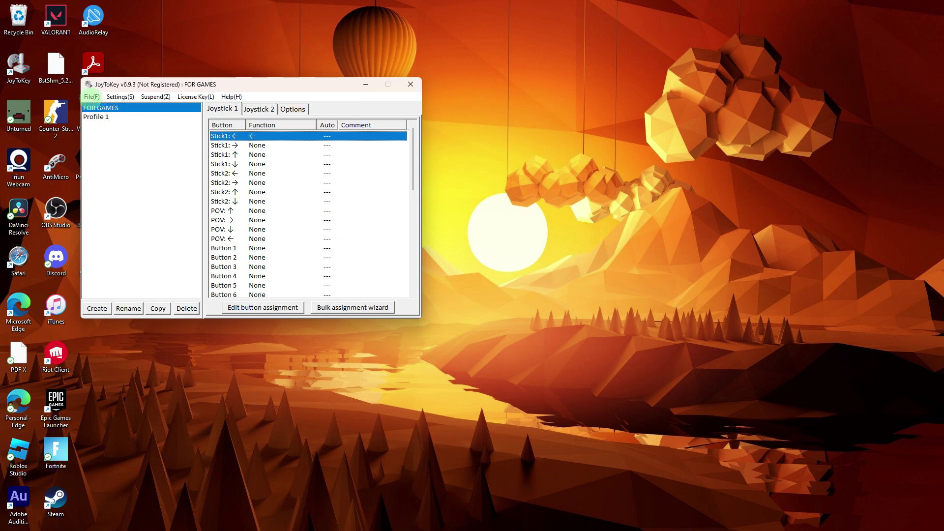
Step: Save the FOR GAMES profile from the File menu
left_click(92, 96)
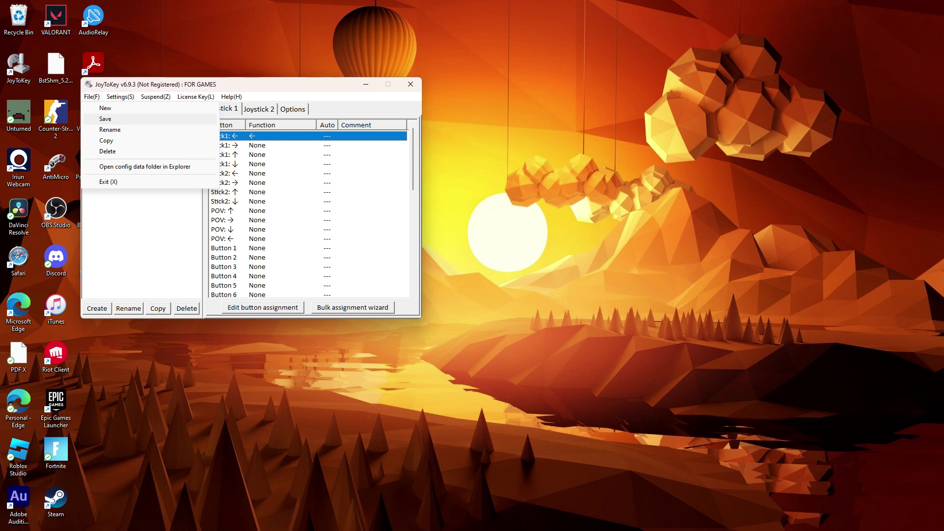
left_click(93, 19)
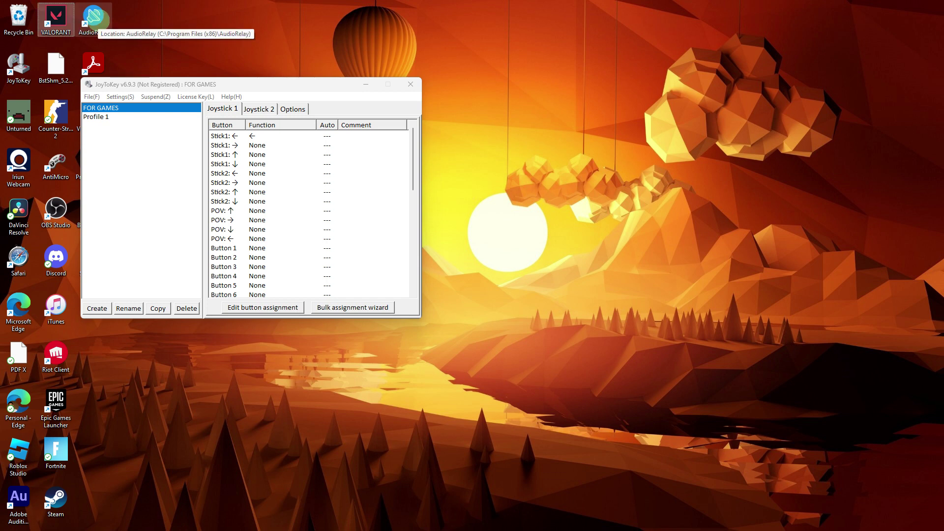
Step: Move the desktop selection left from VALORANT to Recycle Bin with the left stick
key("Left")
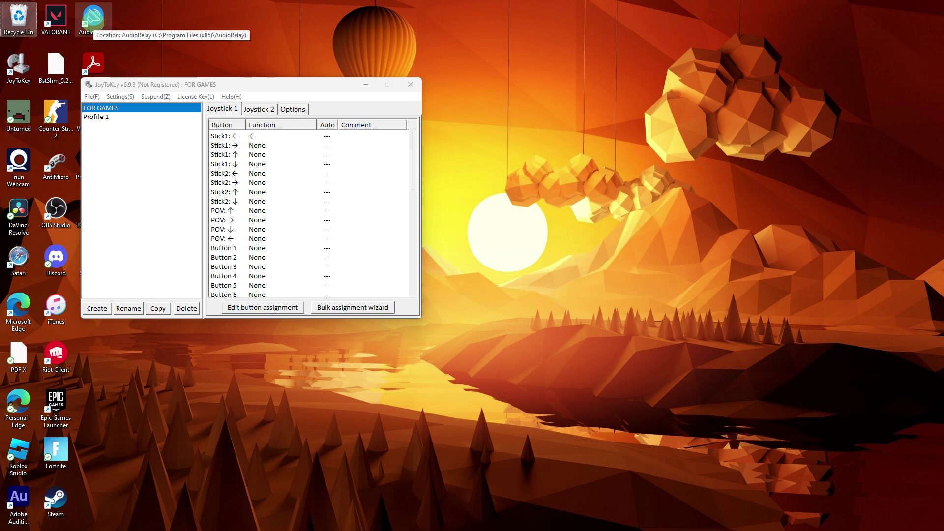